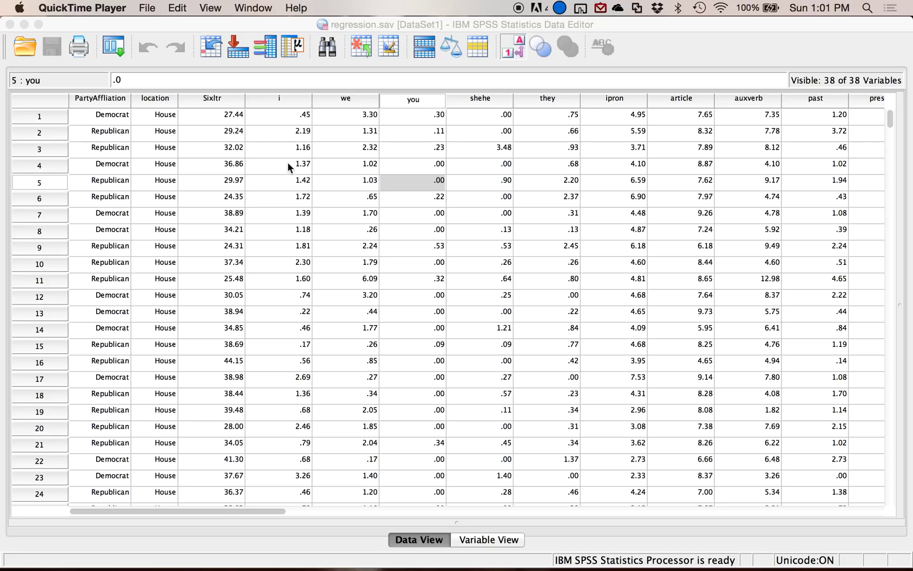
Step: Reset Chart Builder and place a Frequency Polygon histogram in the preview
left_click(293, 164)
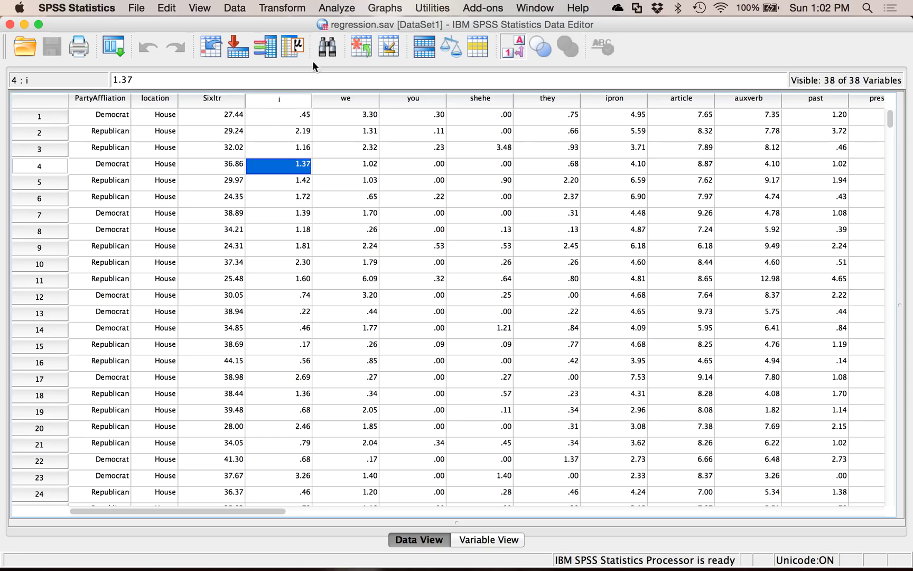
left_click(387, 8)
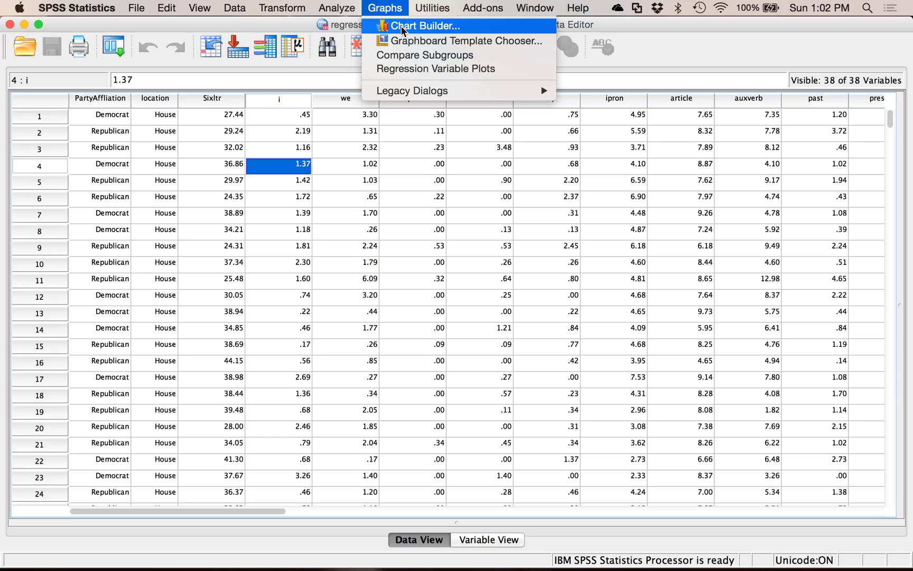
left_click(401, 26)
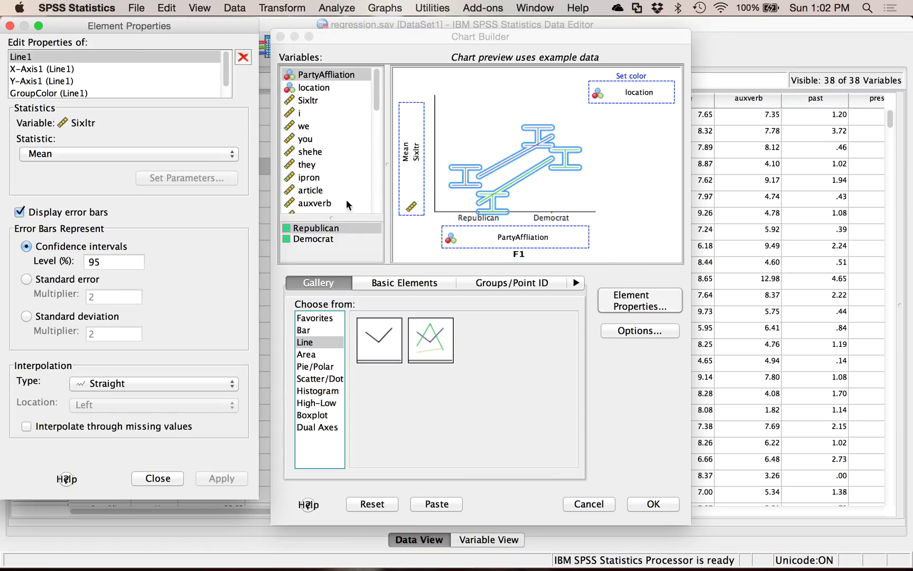
left_click(381, 504)
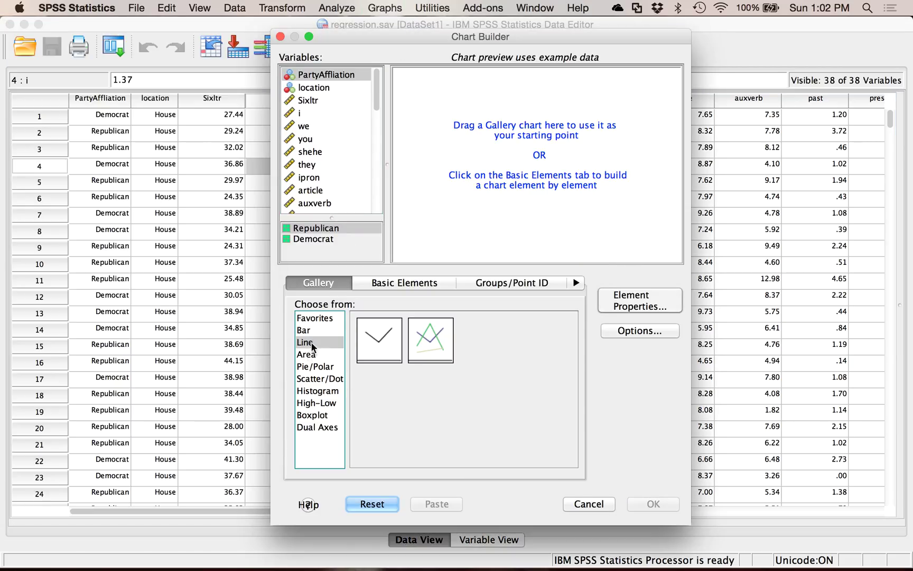
left_click(327, 392)
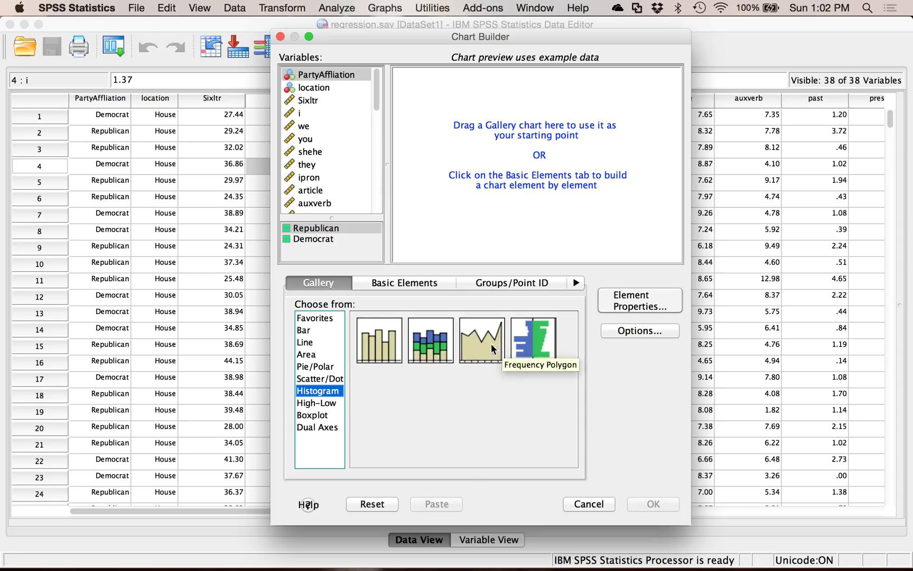
left_click_drag(491, 343, 515, 140)
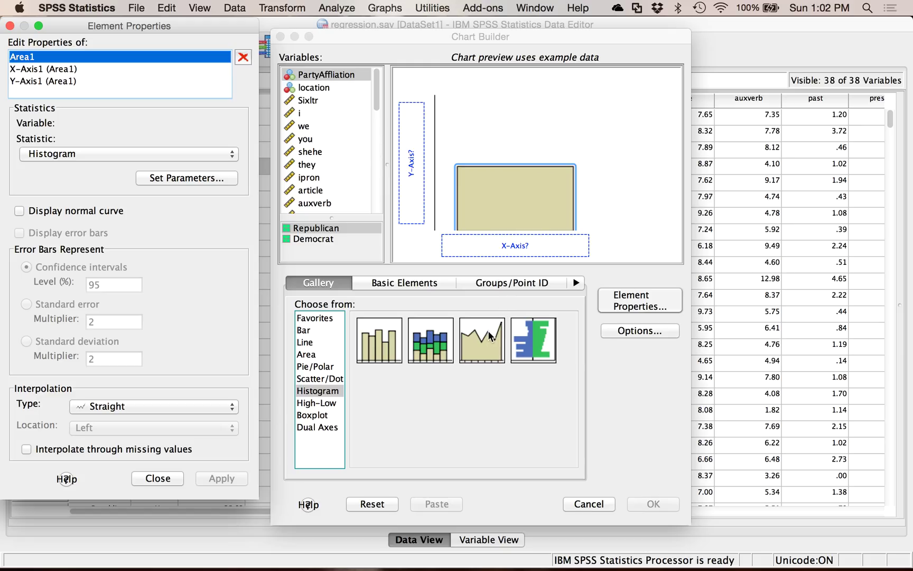
Step: Drag the variable future onto the frequency polygon's x-axis drop zone
scroll(320, 169, "down", 3)
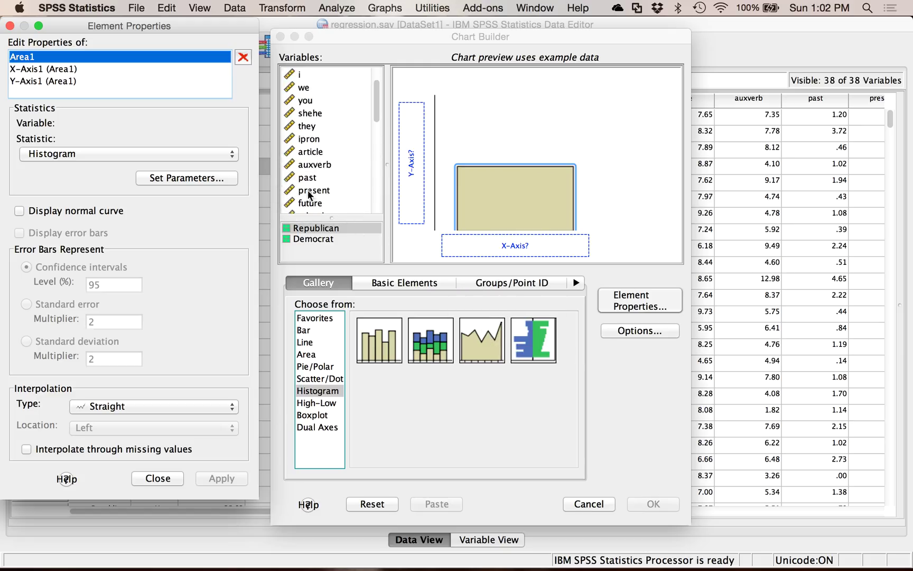
left_click(302, 205)
left_click_drag(302, 206, 512, 252)
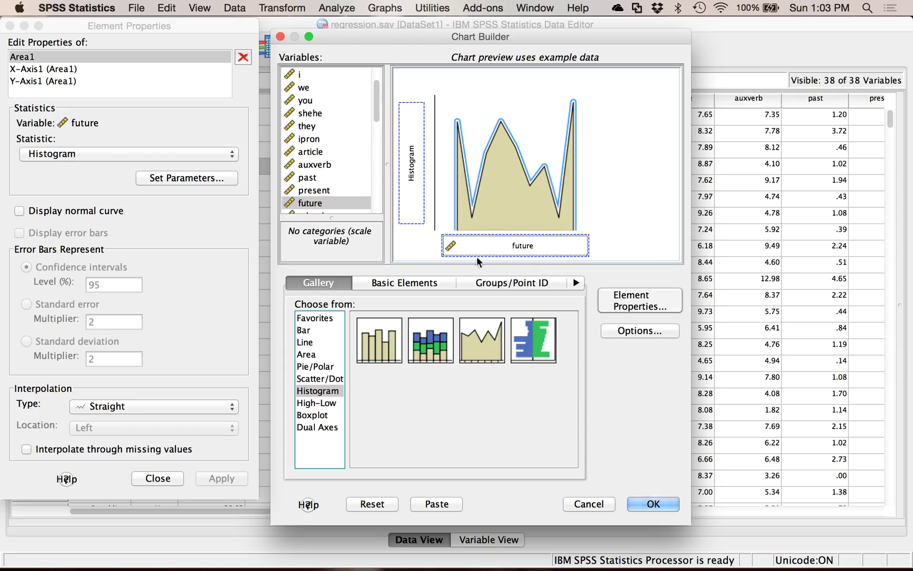
Step: Display a normal curve, label the x-axis 'Future Tense', and confirm the chart
left_click(80, 213)
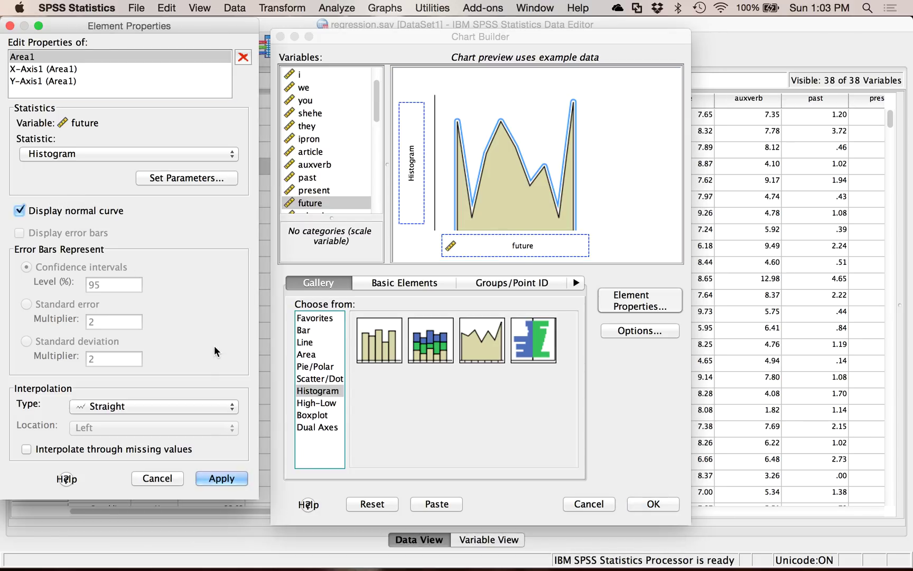
left_click(218, 479)
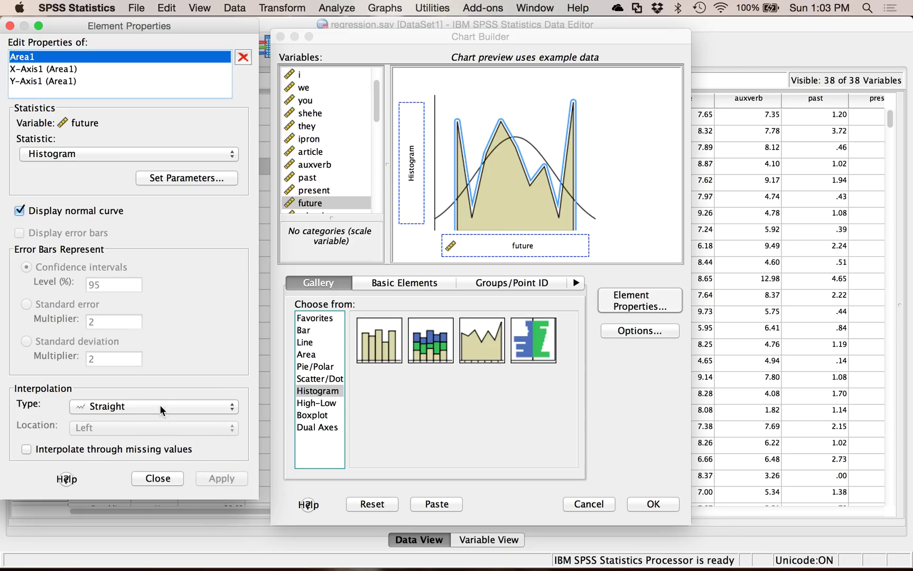
left_click(79, 68)
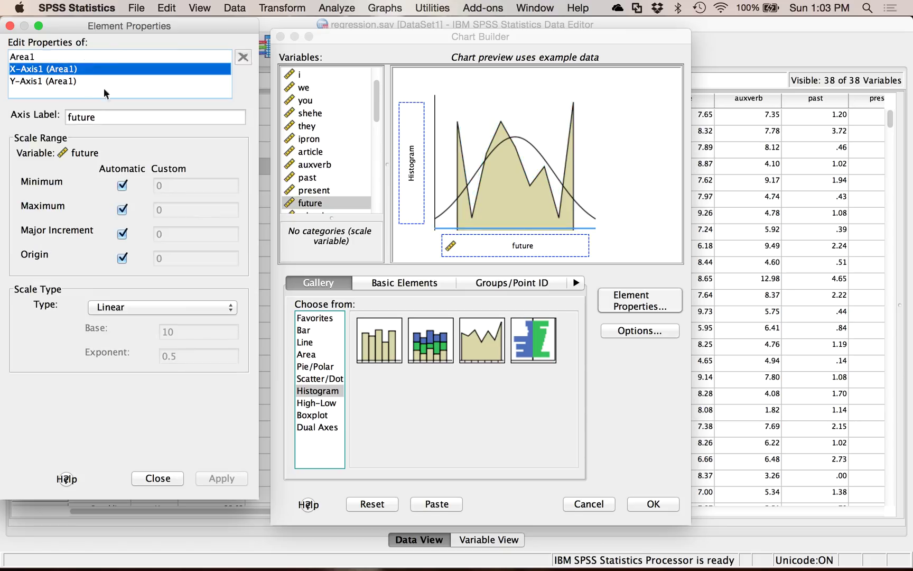
left_click(112, 117)
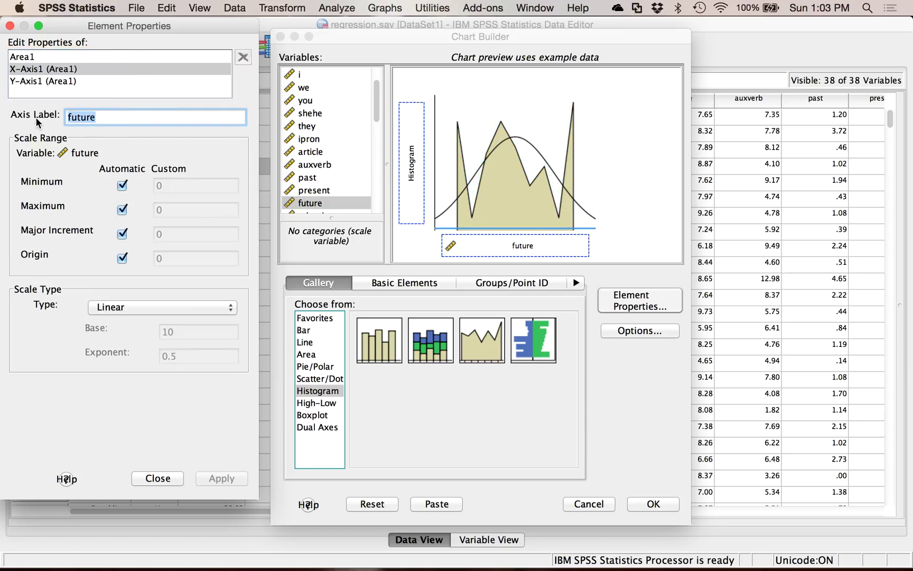
type("Future ")
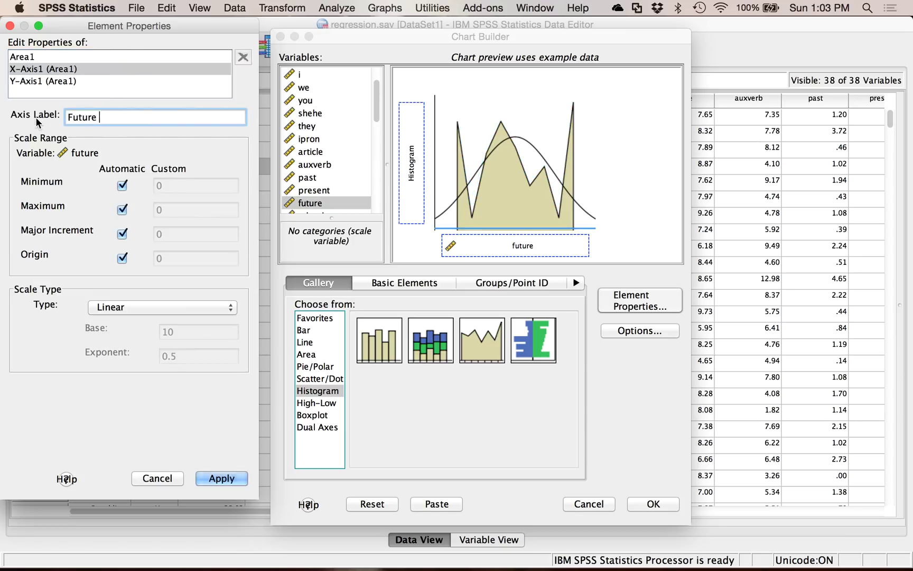
type("Tense")
left_click(229, 479)
left_click(80, 80)
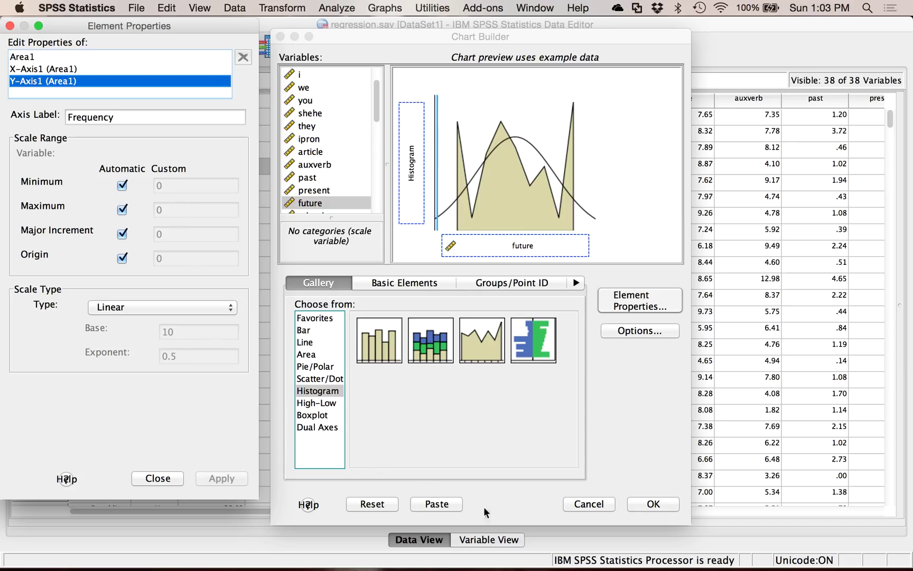
left_click(634, 504)
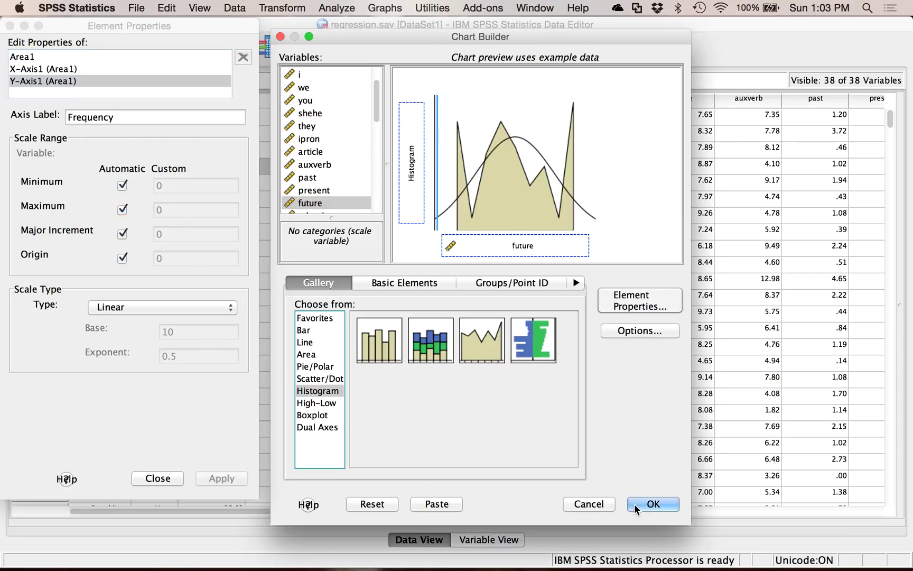
Step: Create the Future Tense frequency polygon and select the chart in the Viewer
left_click(633, 503)
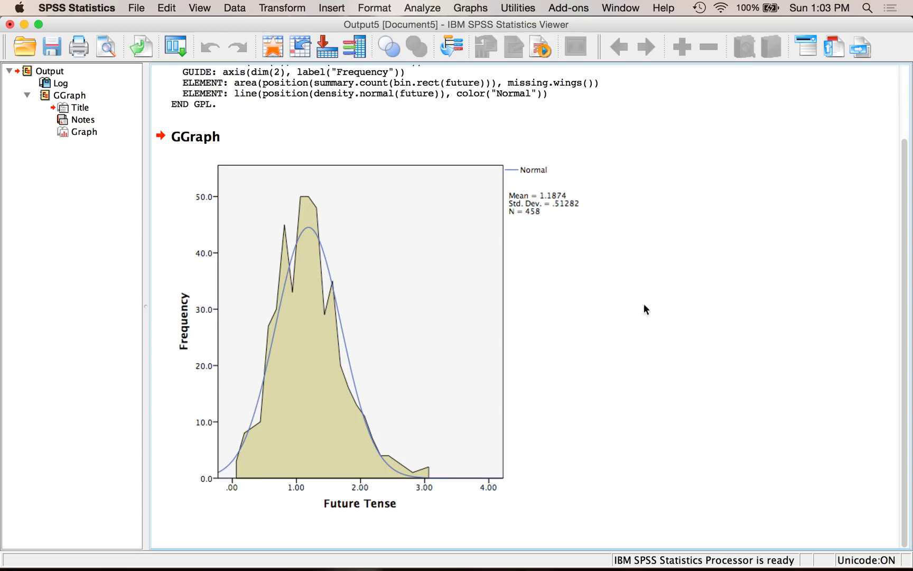
left_click(293, 366)
left_click(228, 461)
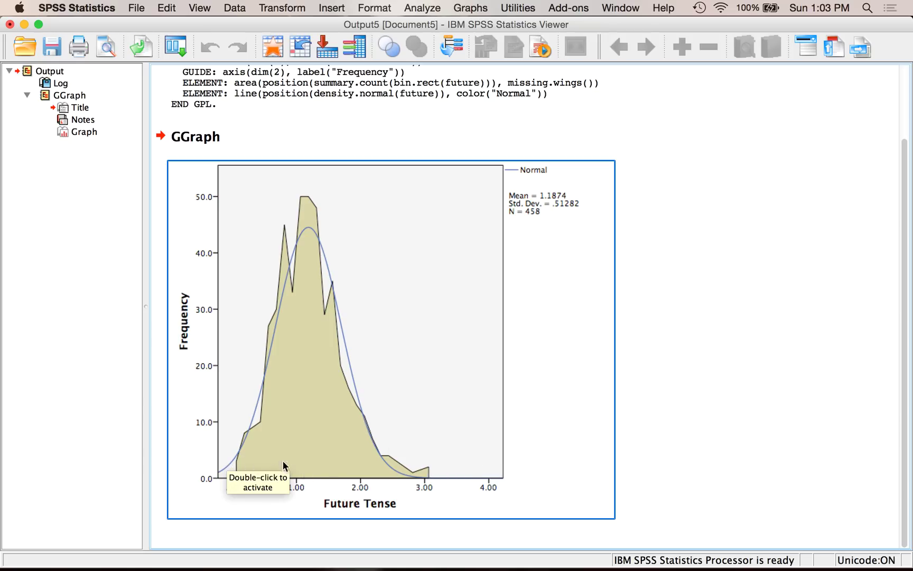
double_click(274, 510)
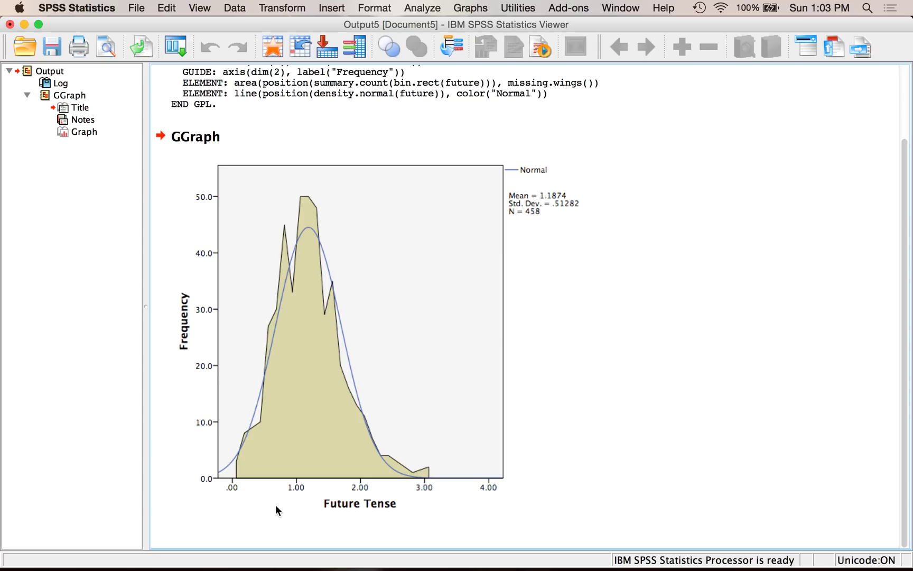
left_click(275, 508)
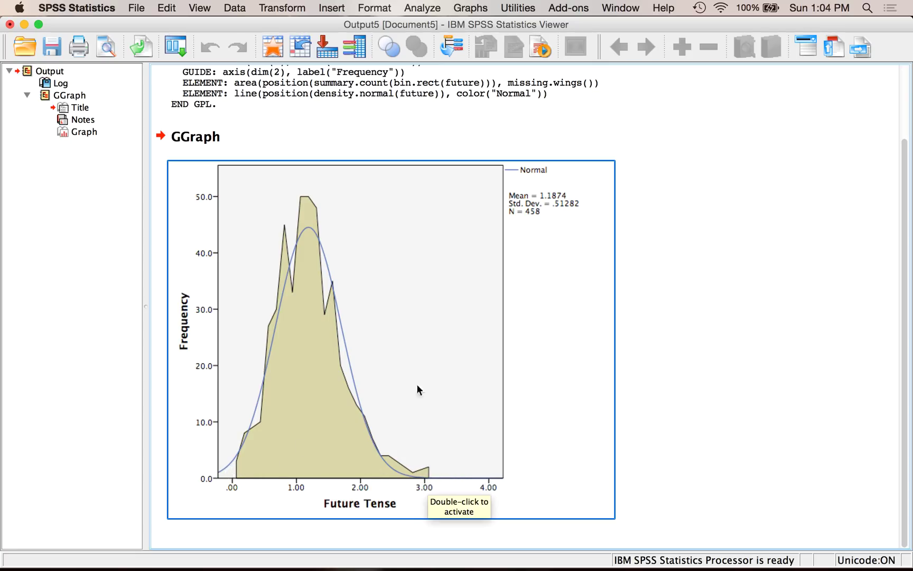
Step: Open the chart in the Chart Editor and bring up the x-axis Properties window
double_click(417, 339)
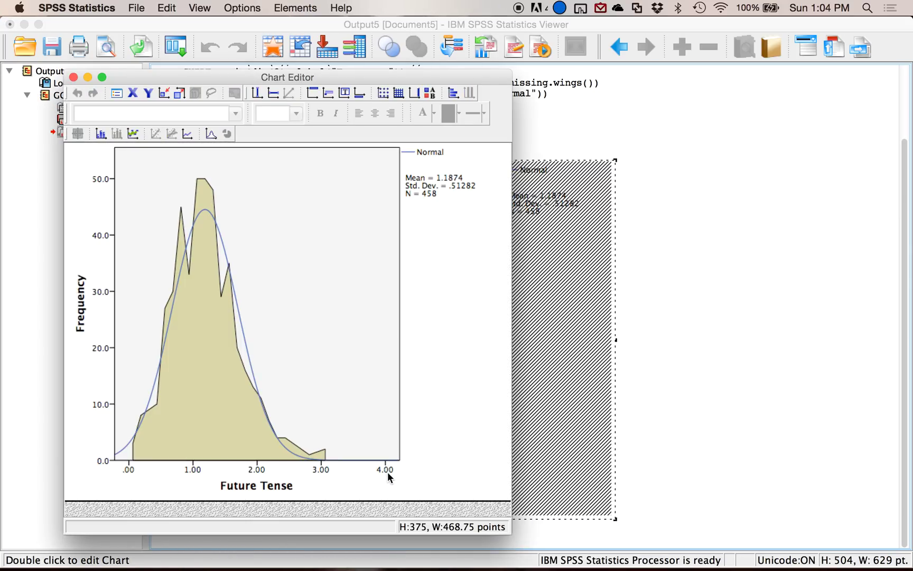
left_click(386, 471)
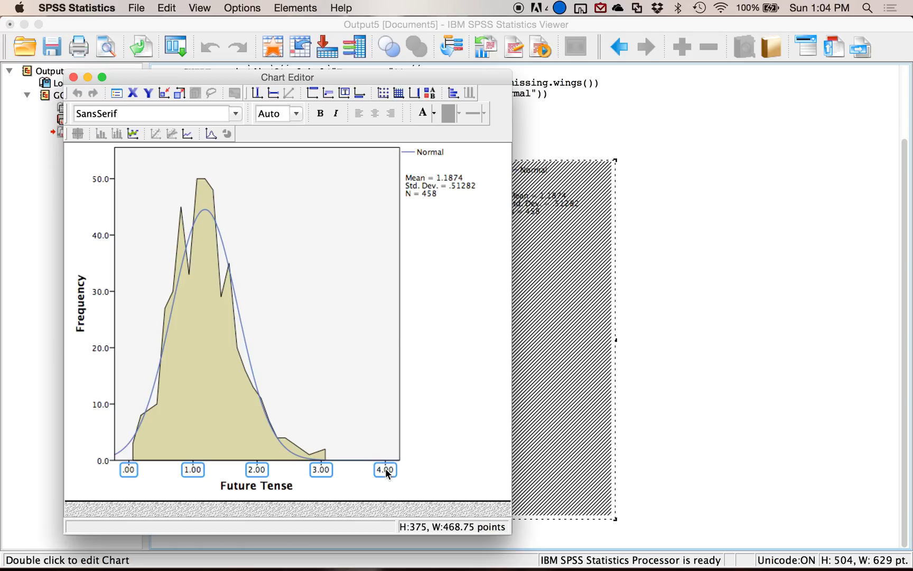
right_click(386, 468)
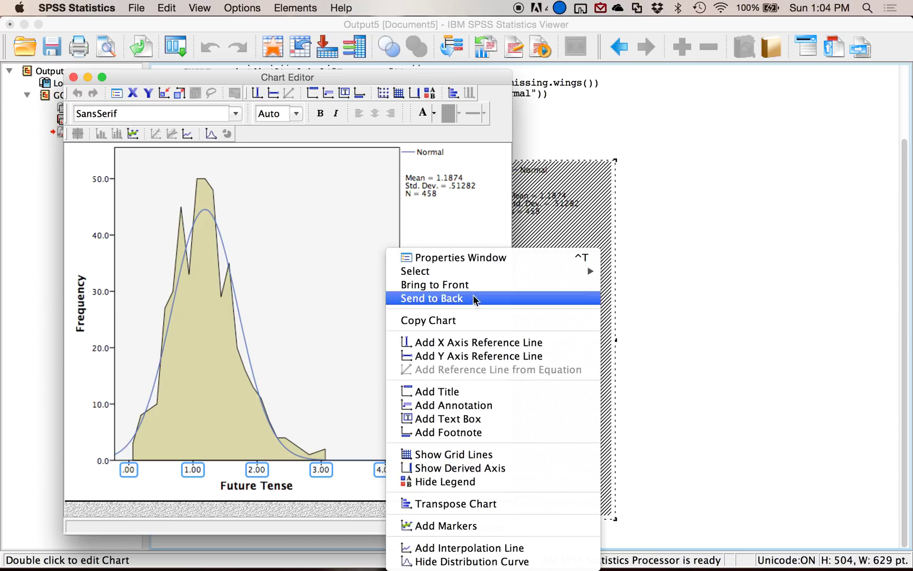
left_click(493, 259)
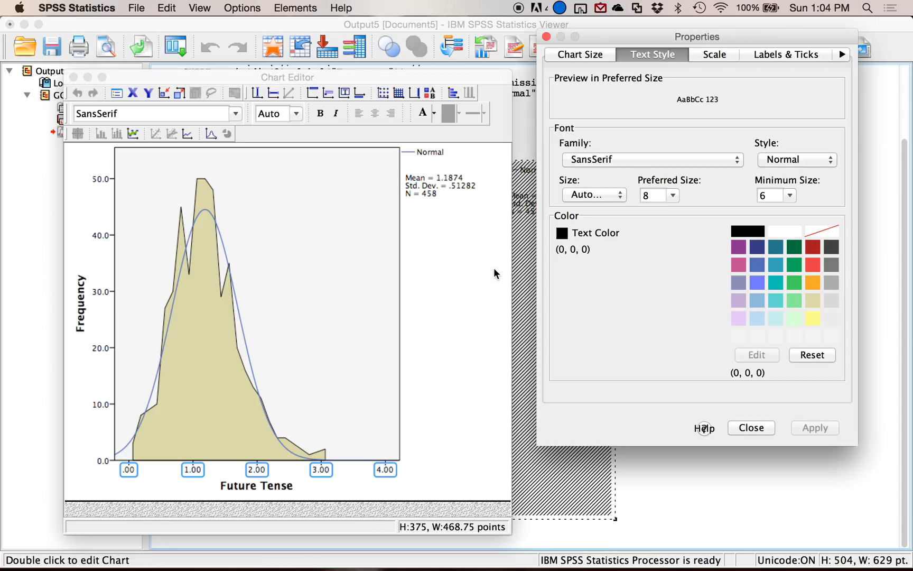
Step: On the Scale tab, set a custom x-axis maximum of 3 and apply it
left_click(709, 61)
left_click(671, 135)
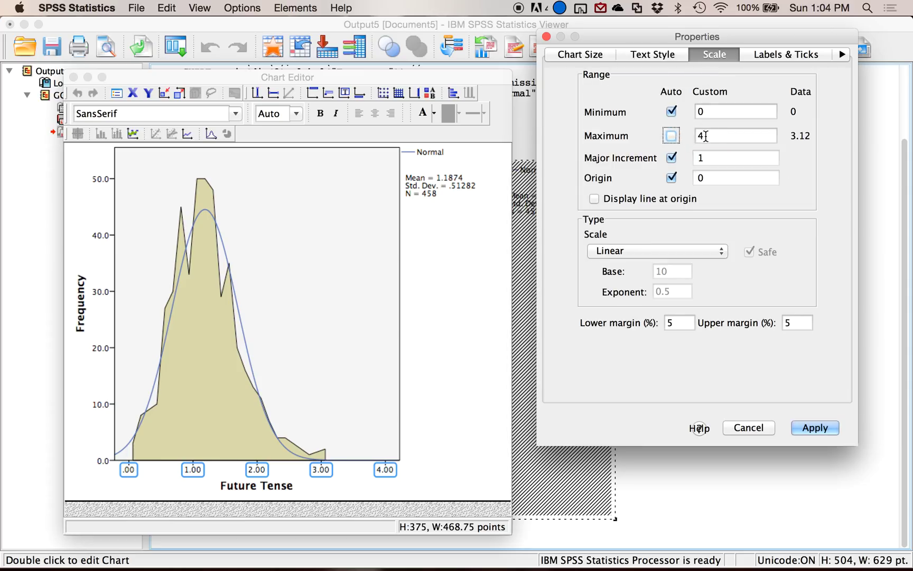
type("3")
left_click(816, 426)
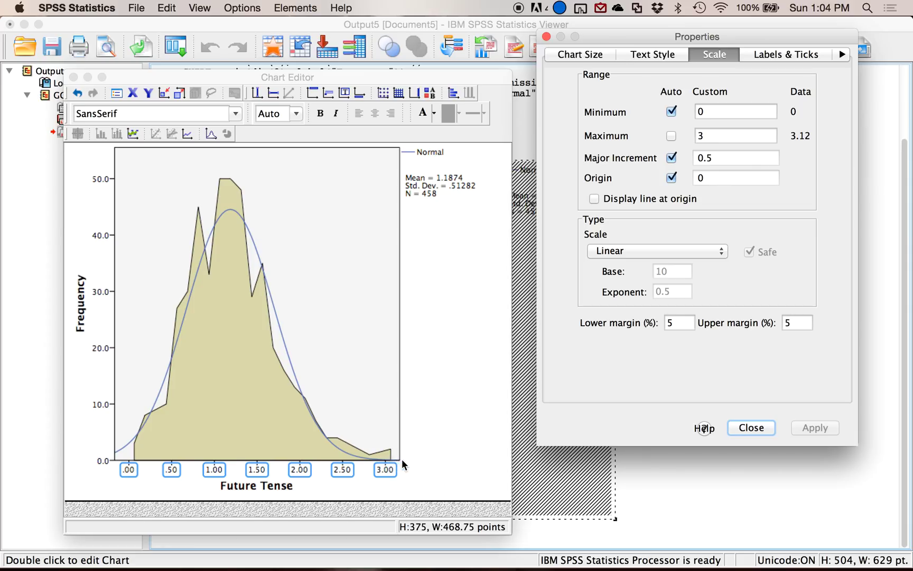
left_click(671, 136)
left_click(717, 132)
type("3.5")
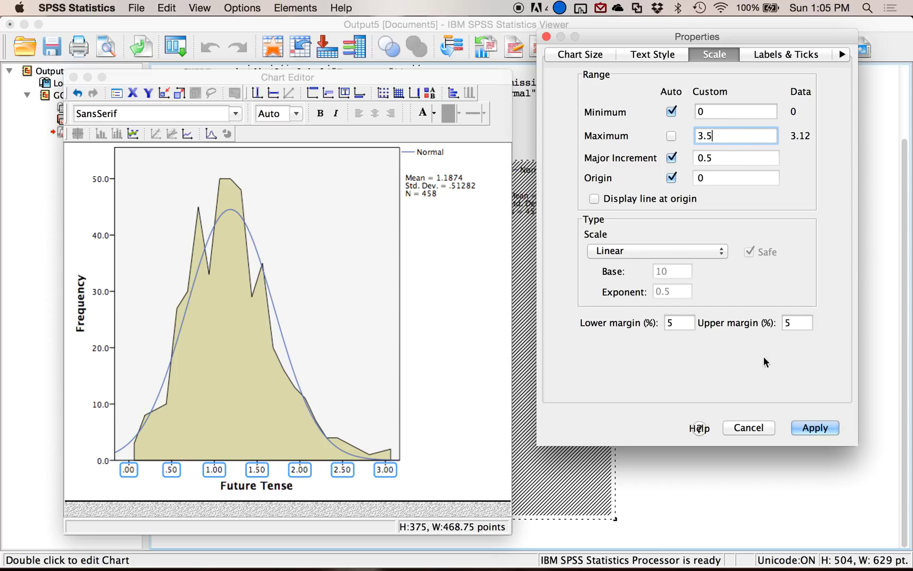
left_click(813, 427)
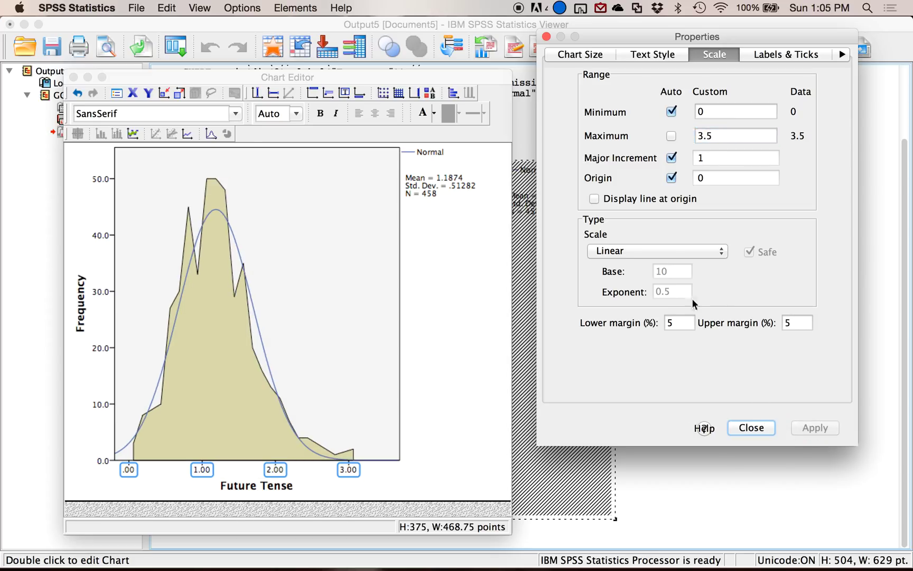
left_click_drag(723, 136, 697, 136)
type("3")
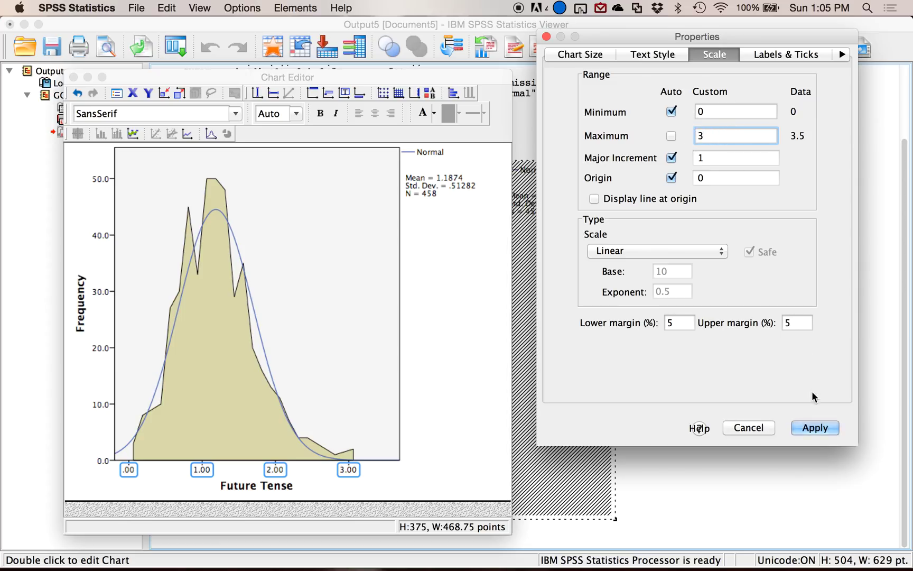
left_click(815, 427)
key("Return")
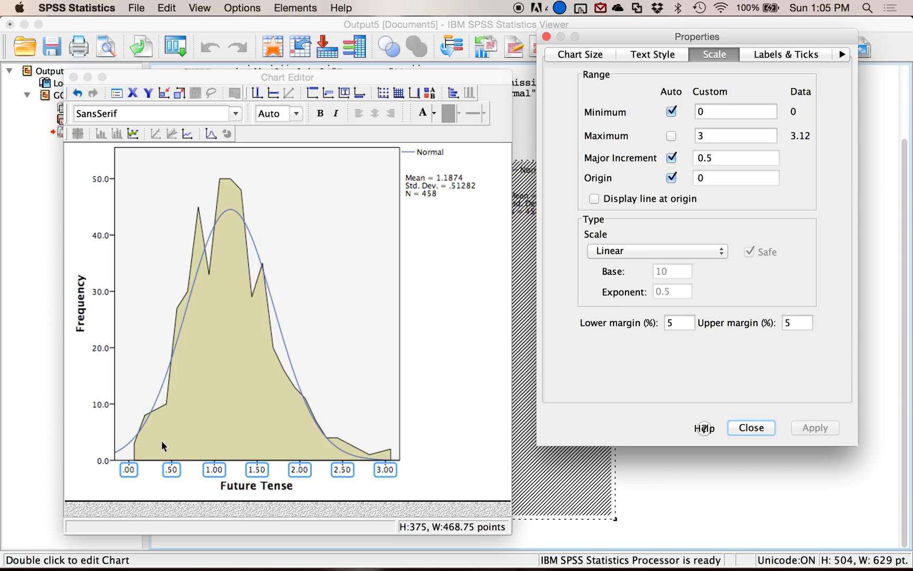
Step: Give the plot area a transparent fill, apply it, and close Properties
left_click(317, 195)
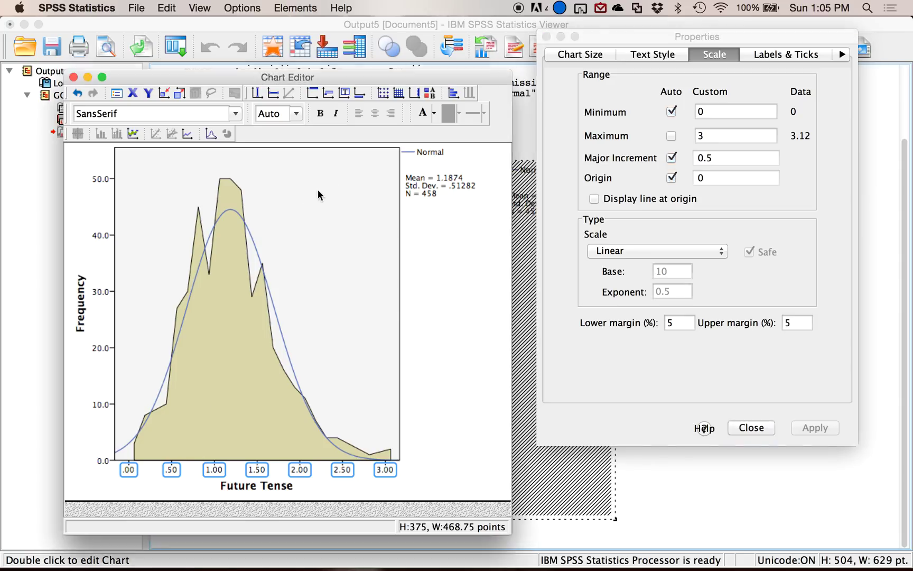
left_click(318, 194)
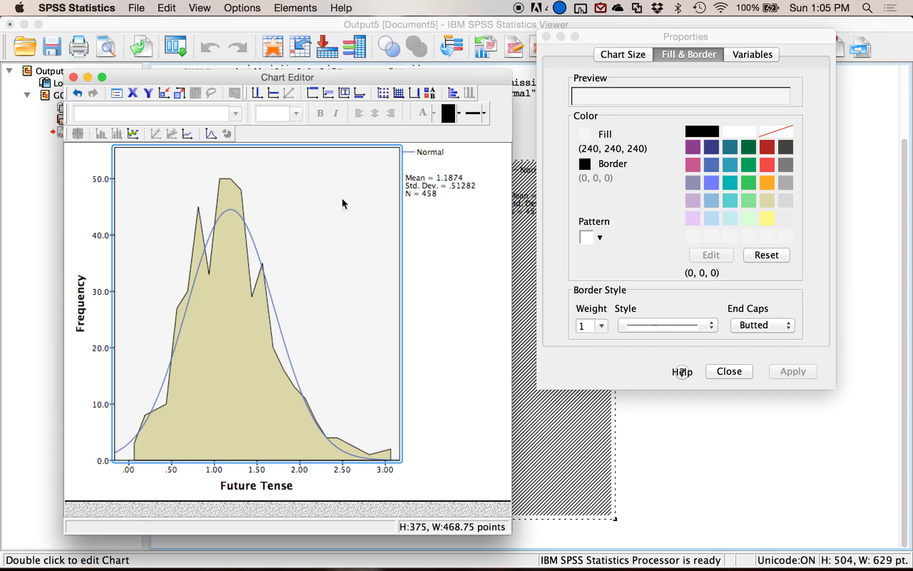
left_click(780, 127)
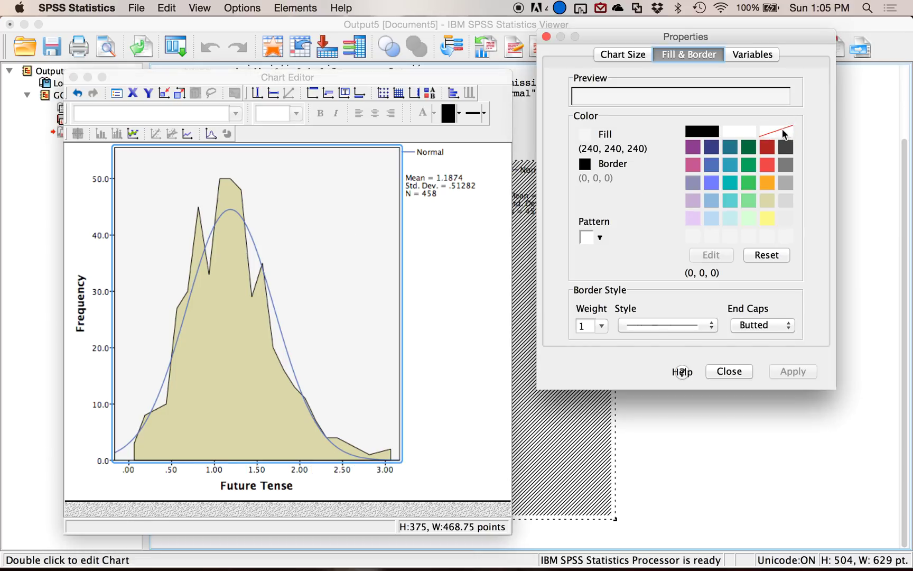
left_click(781, 132)
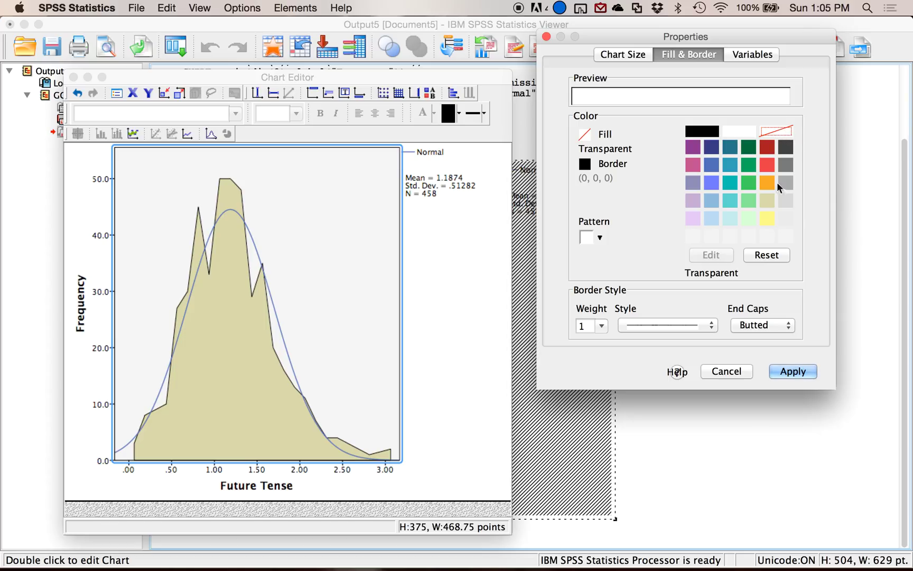
left_click(795, 371)
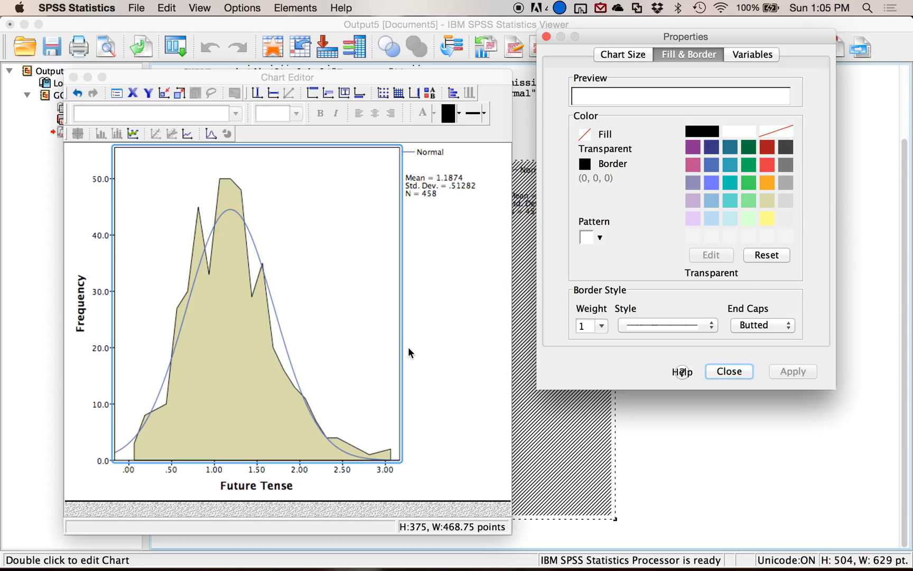
left_click(546, 36)
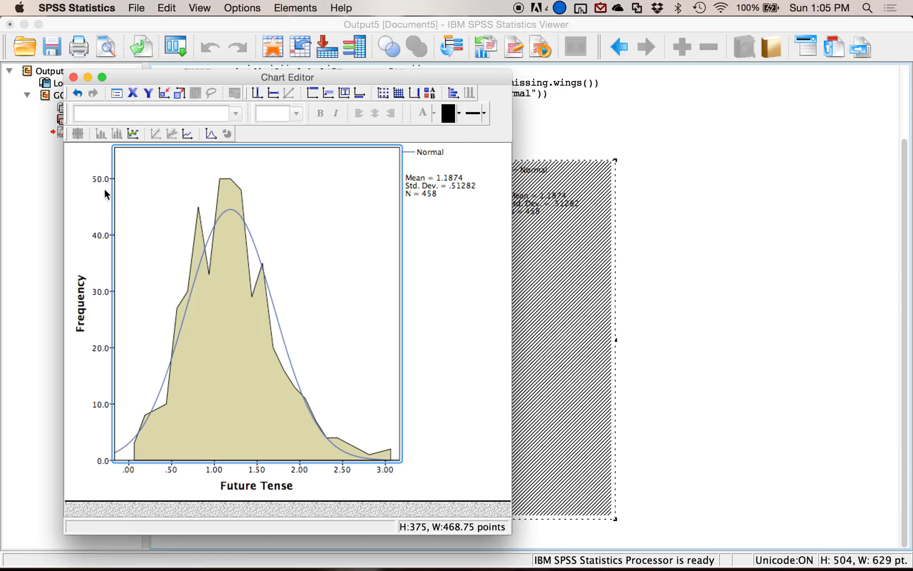
Step: Close the Chart Editor, scroll to the updated polygon, and open the Graphs menu
left_click(74, 77)
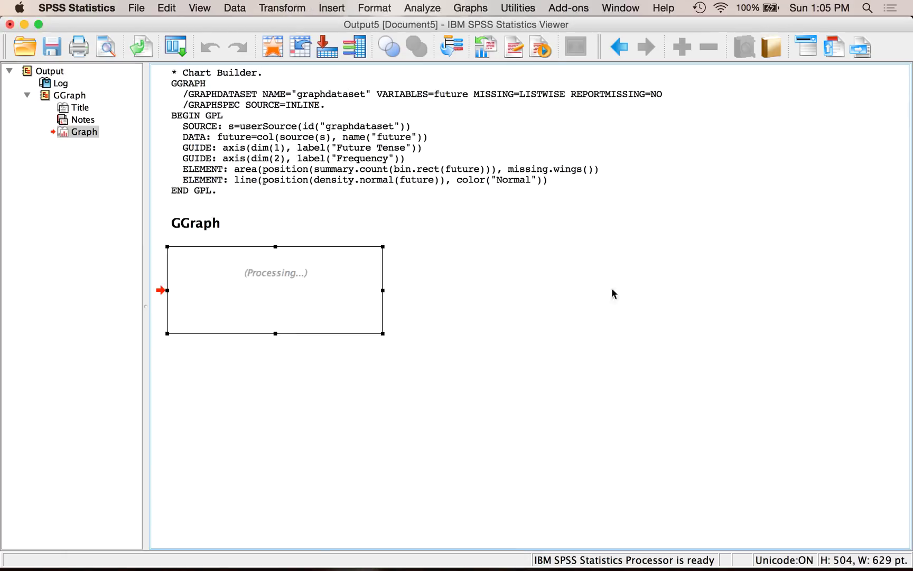
scroll(653, 299, "down", 3)
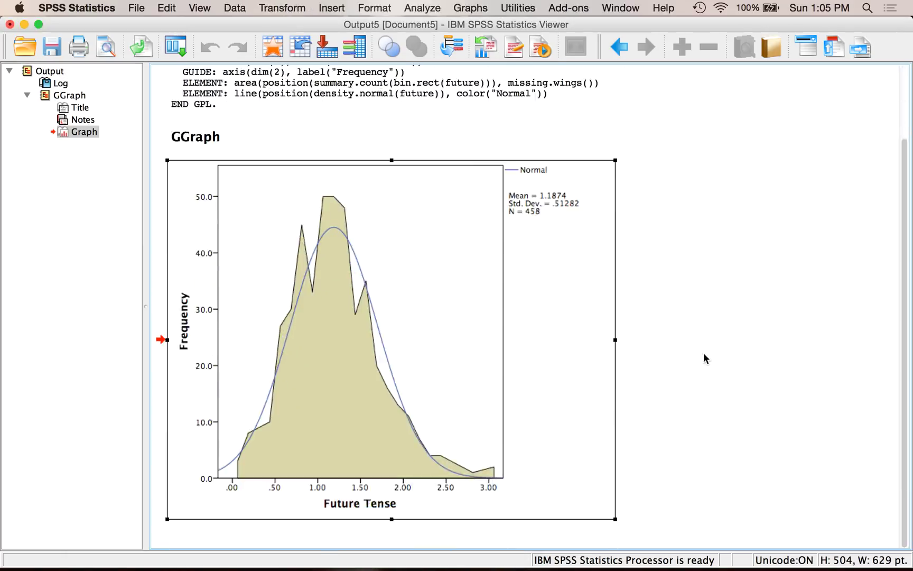
left_click(423, 7)
mouse_move(461, 44)
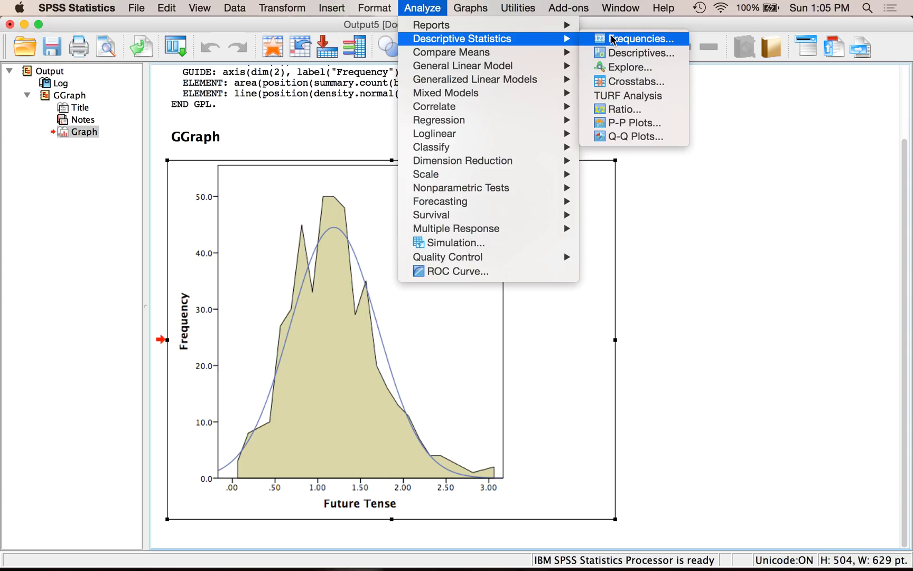
mouse_move(454, 8)
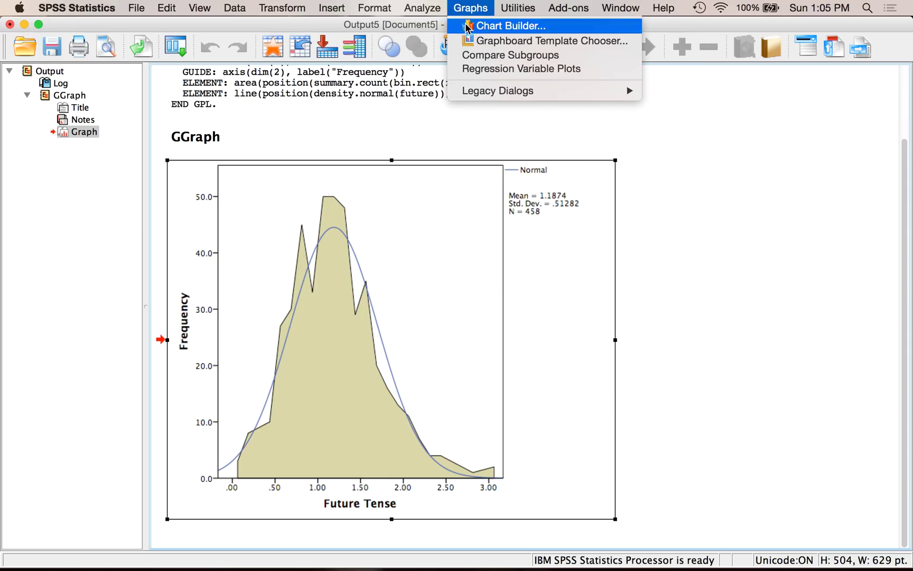
Step: Reset Chart Builder and place a simple Histogram in the preview
left_click(465, 23)
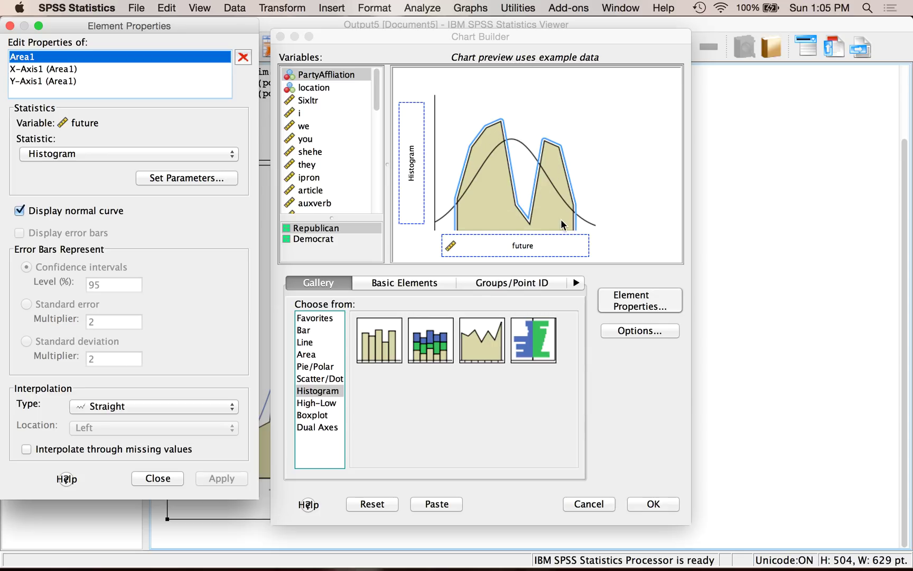
left_click(378, 505)
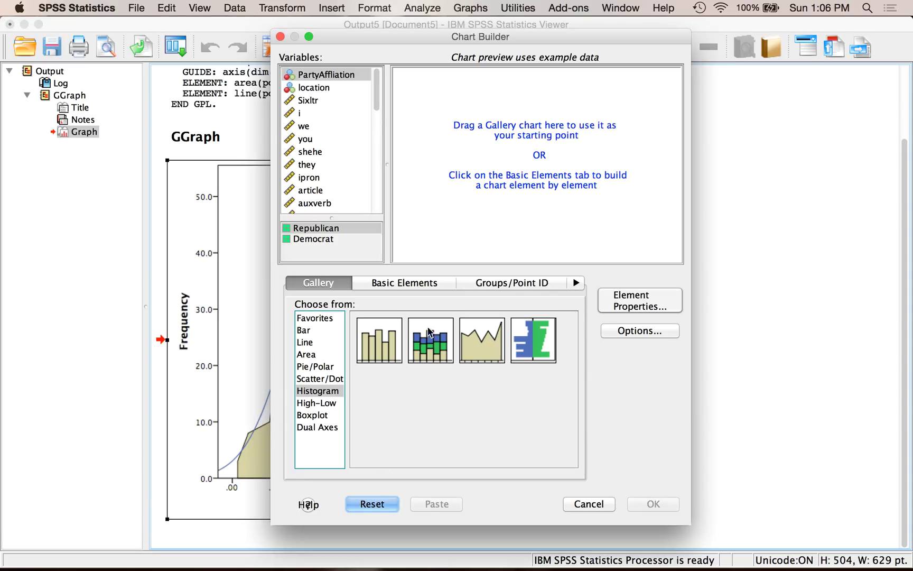
left_click(316, 392)
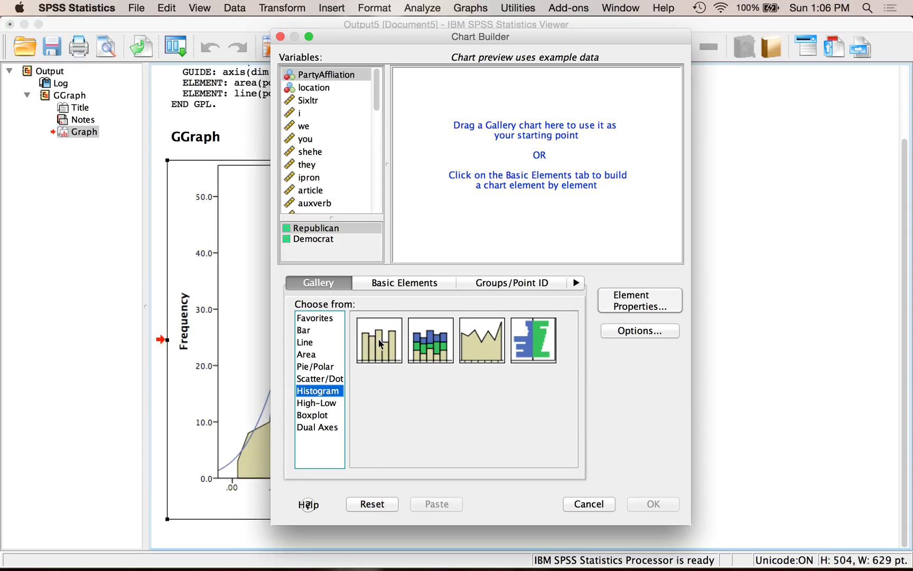
left_click_drag(377, 346, 504, 182)
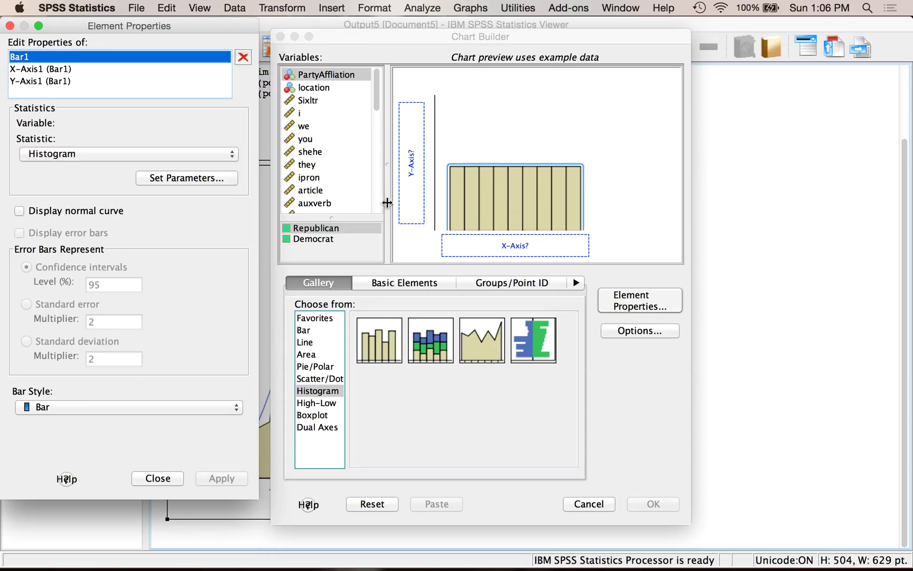
Step: Put future on the histogram's x-axis and apply a normal curve overlay
scroll(332, 149, "down", 3)
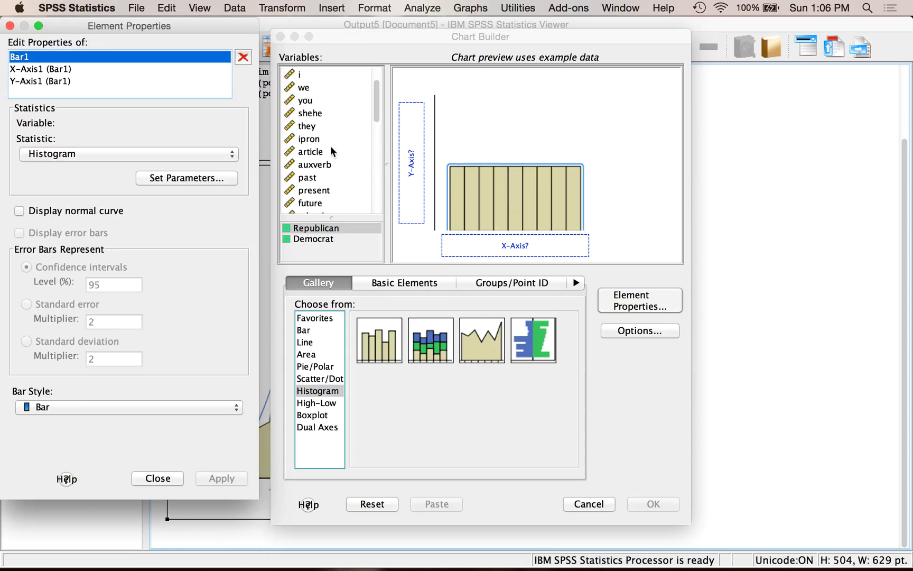
left_click(329, 210)
left_click_drag(328, 210, 481, 249)
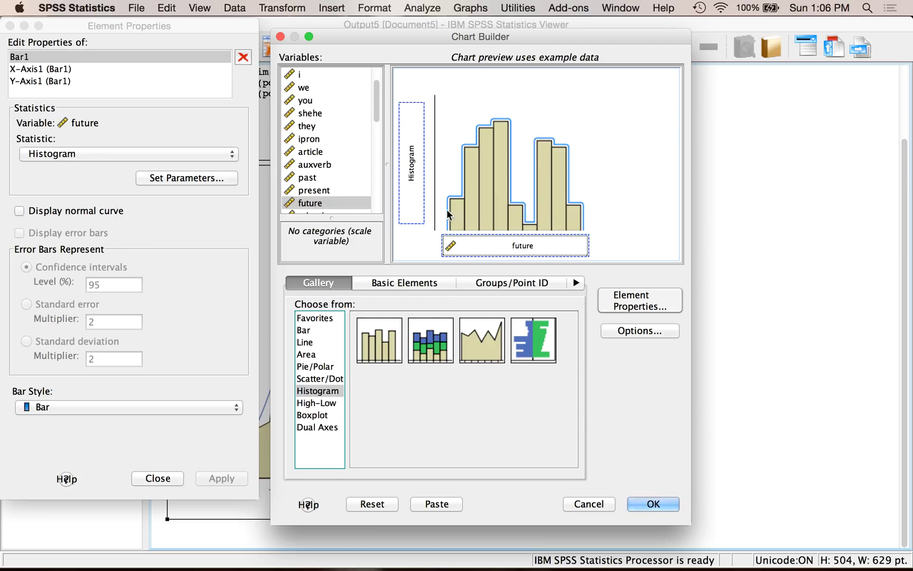
left_click(95, 211)
left_click(95, 211)
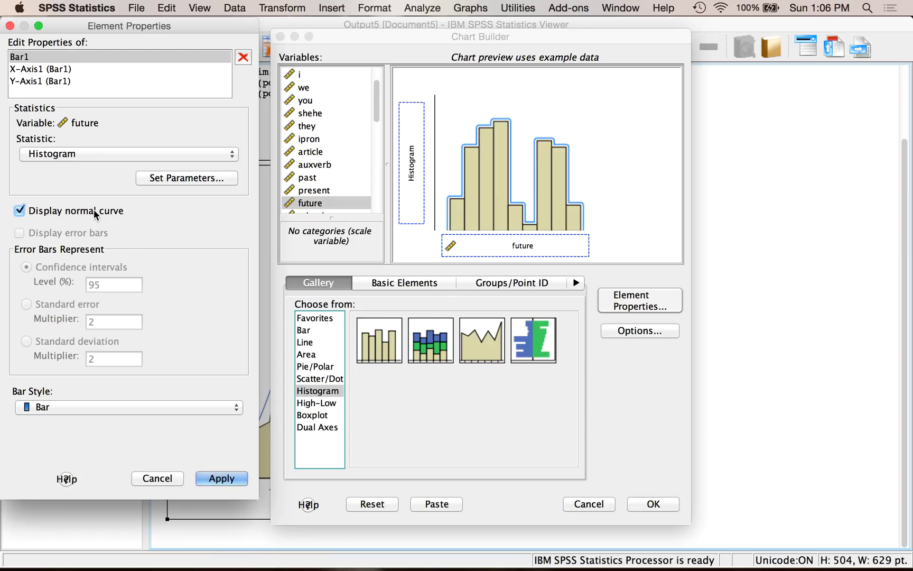
left_click(222, 479)
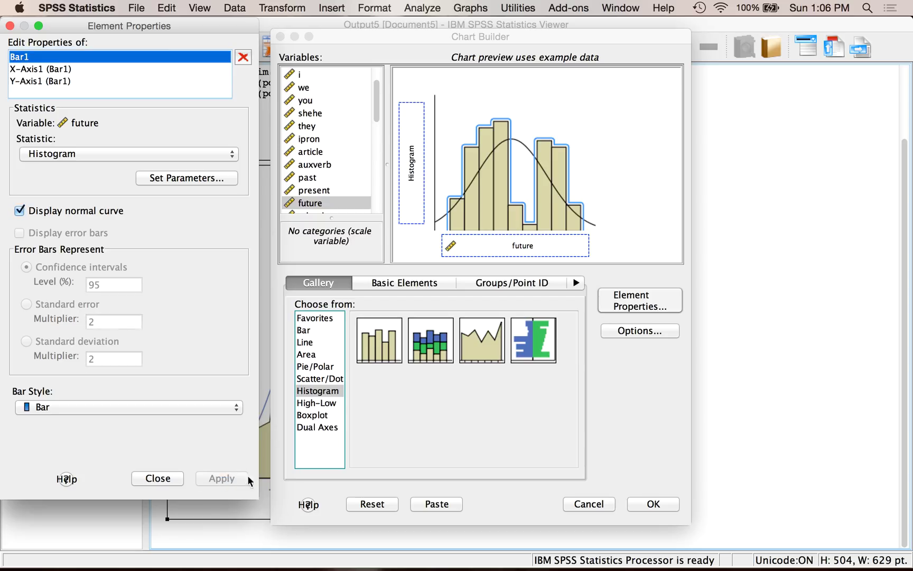
left_click(648, 507)
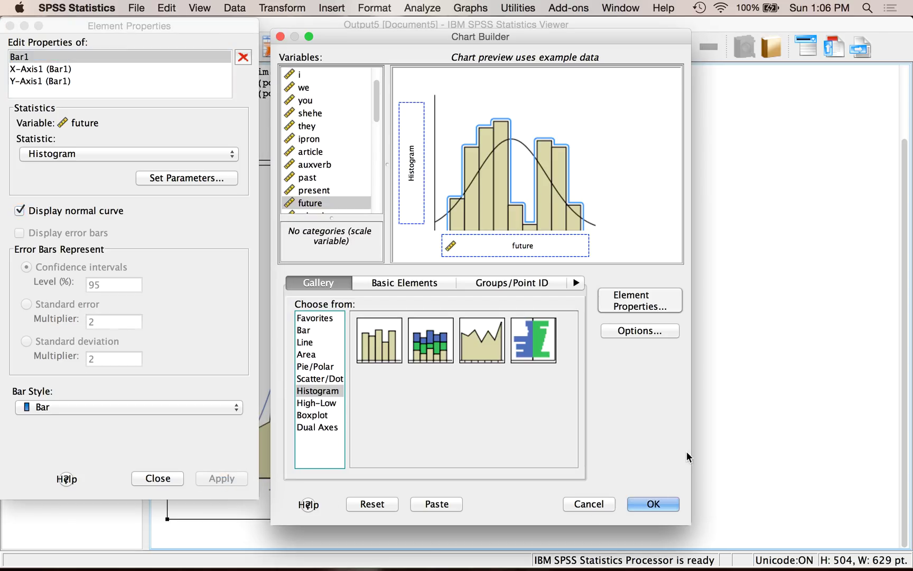
Step: Create the future histogram and select it in the Viewer below the frequency polygon
left_click(674, 503)
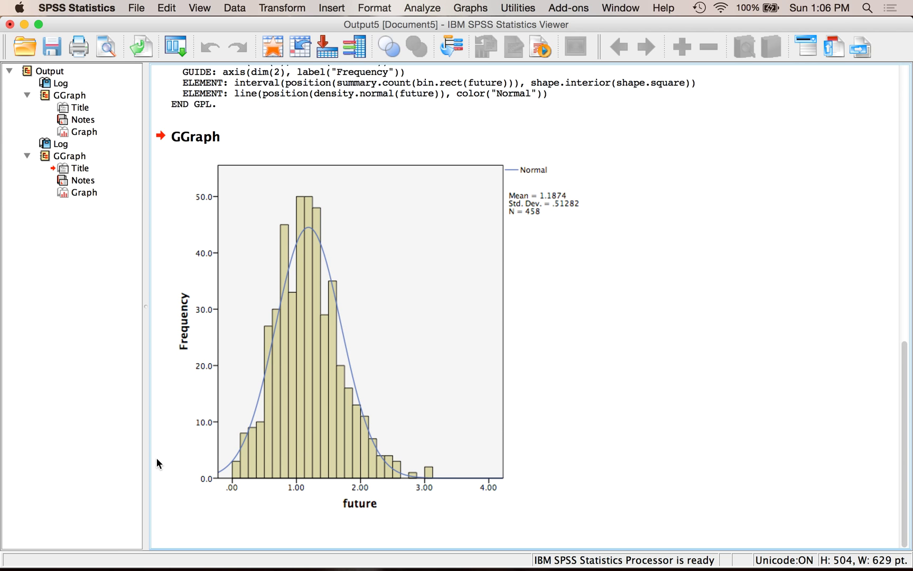
scroll(283, 359, "up", 3)
scroll(283, 357, "up", 10)
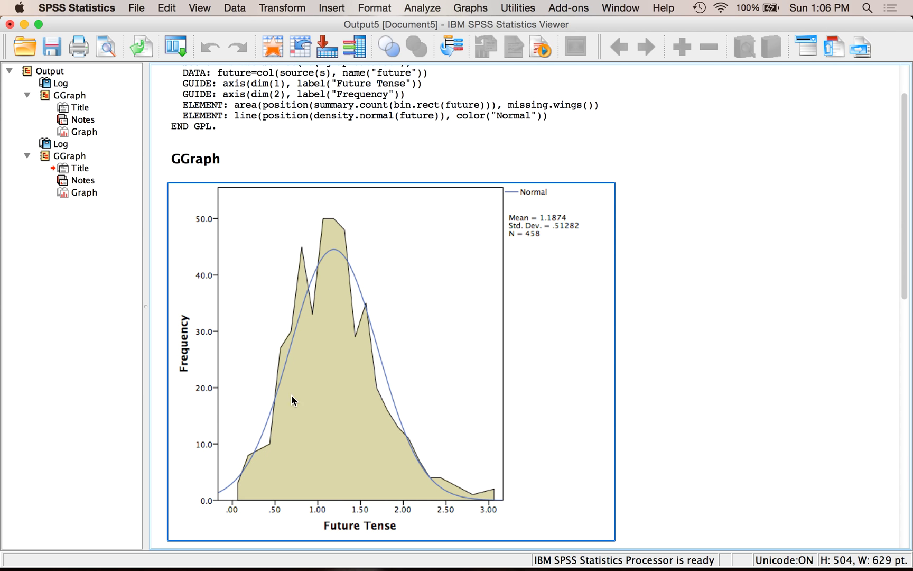
scroll(455, 437, "down", 10)
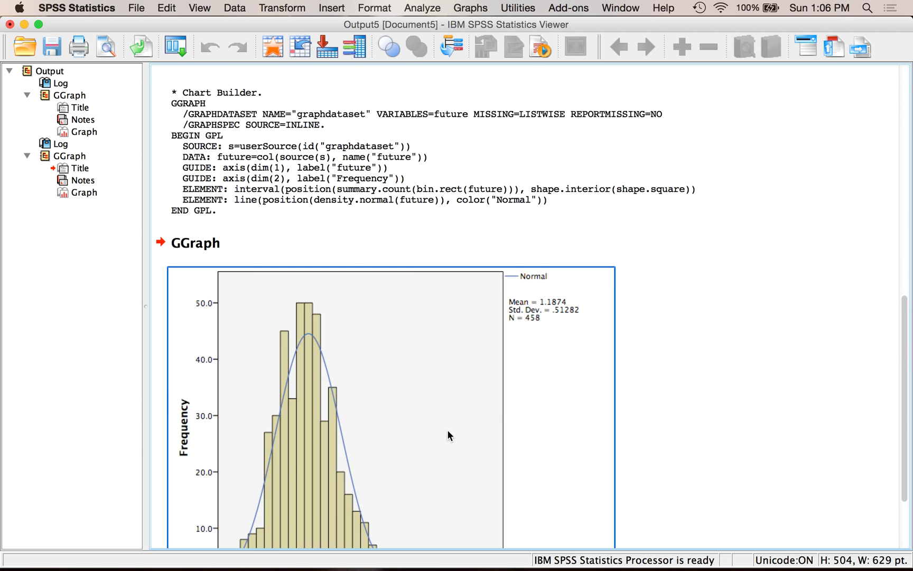
left_click(408, 477)
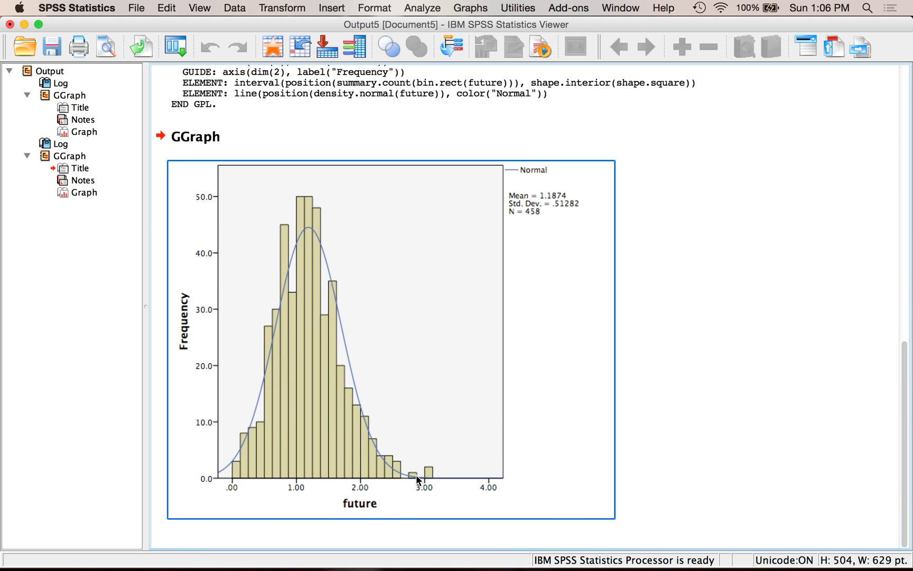
scroll(382, 428, "up", 10)
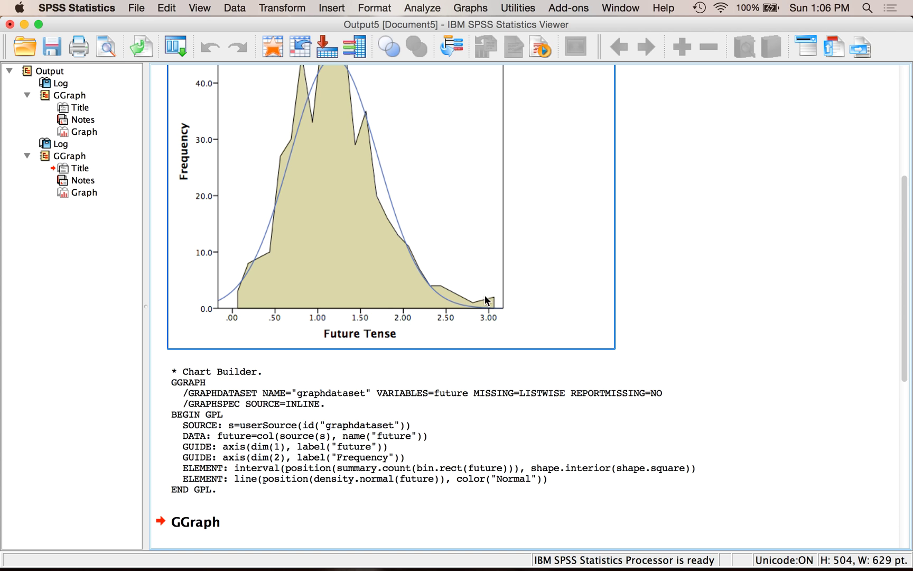
scroll(477, 337, "down", 3)
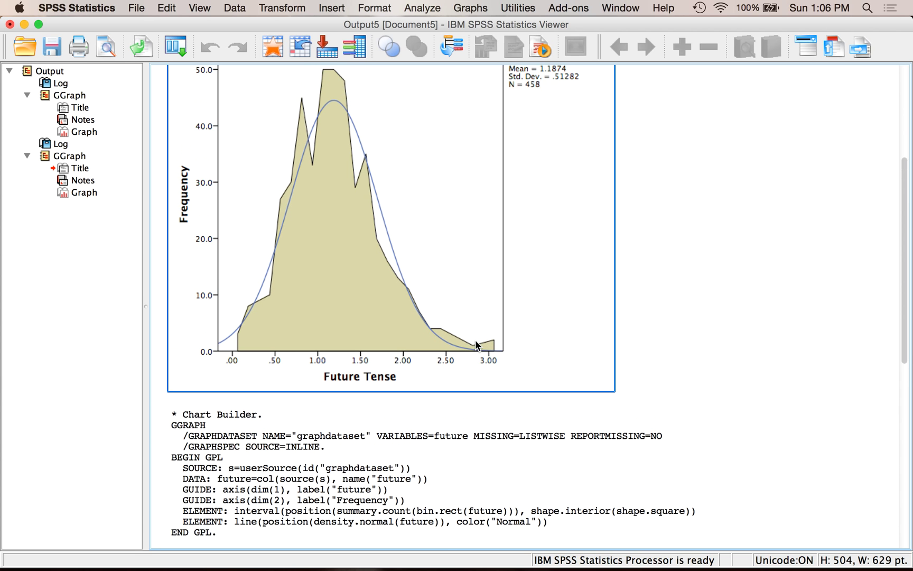
left_click(475, 341)
key("Down")
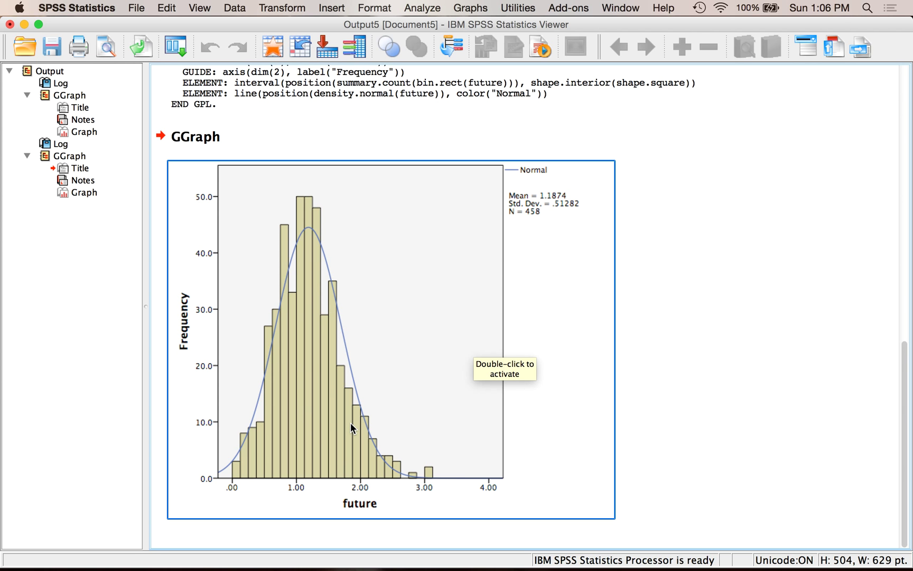
key("Up")
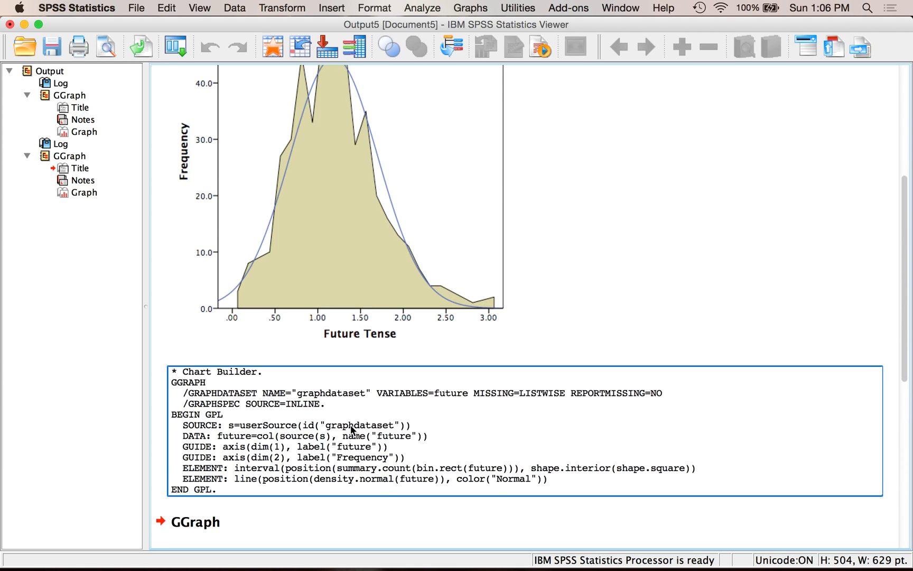
key("Down")
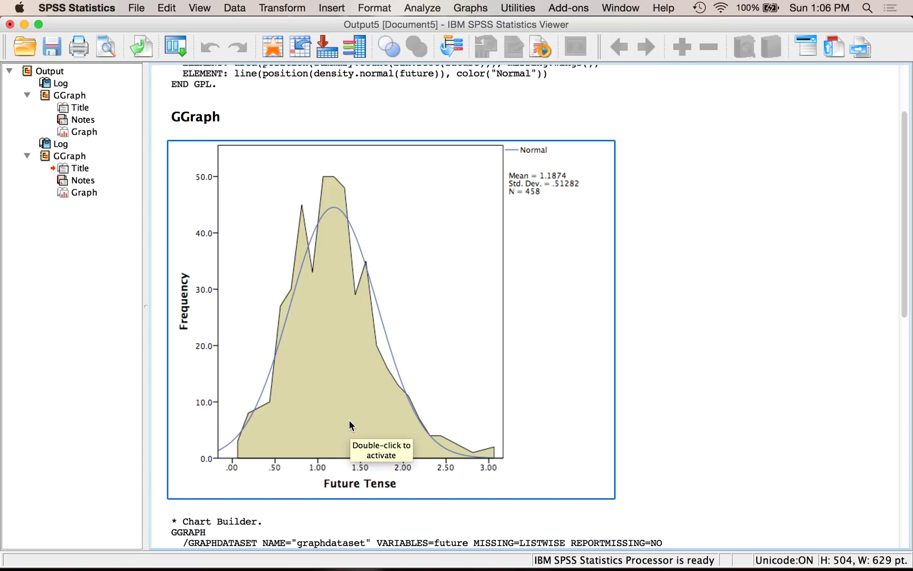